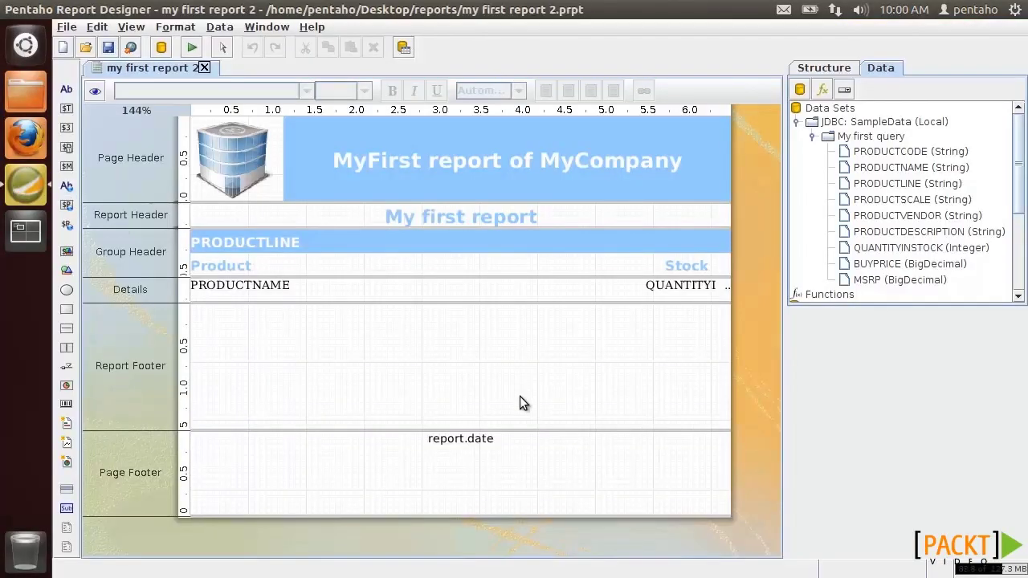
# Preview the Classic Cars stock report zoomed to 125%, then return to design mode.
pyautogui.click(96, 92)
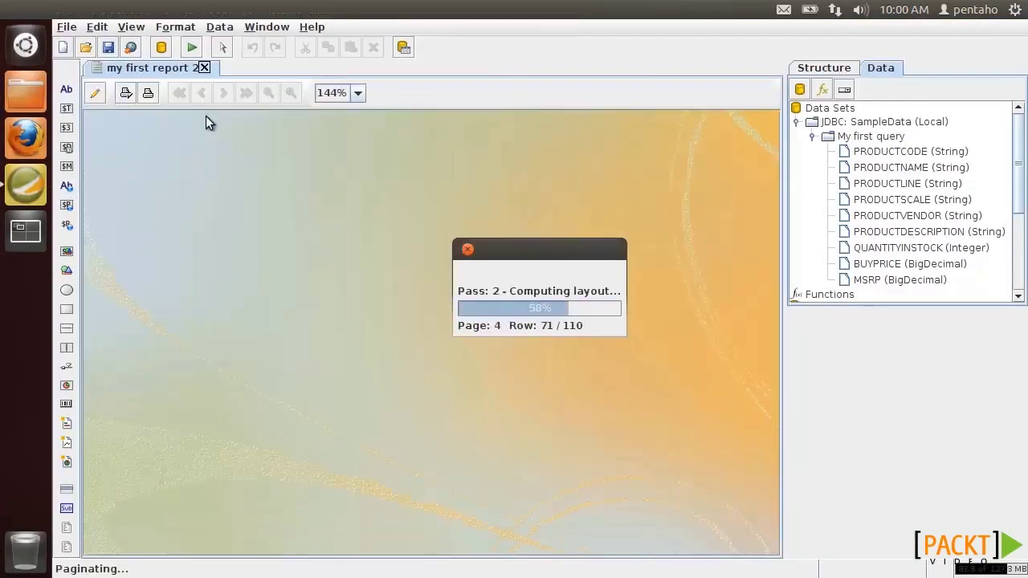
pyautogui.click(268, 93)
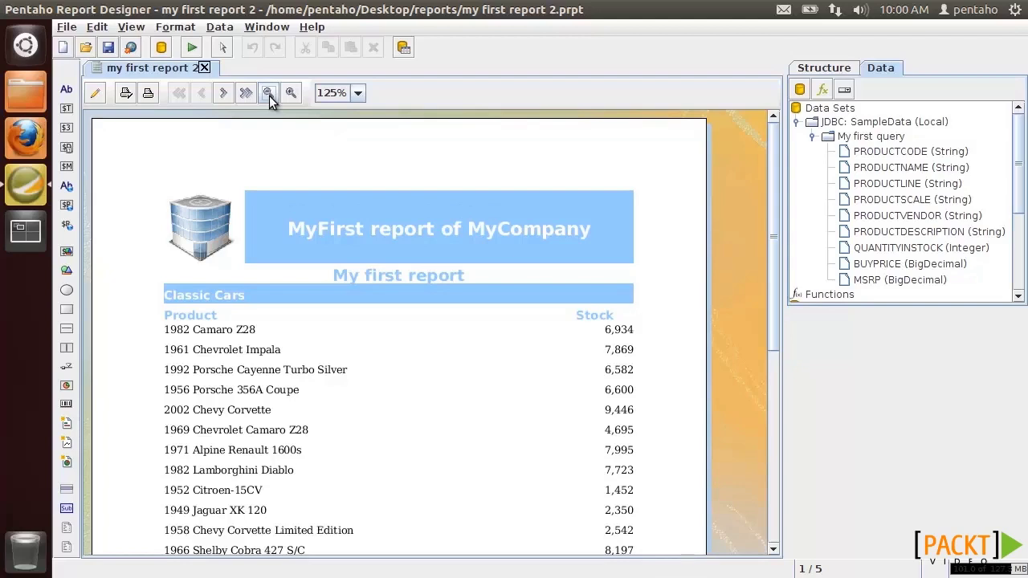
pyautogui.click(94, 94)
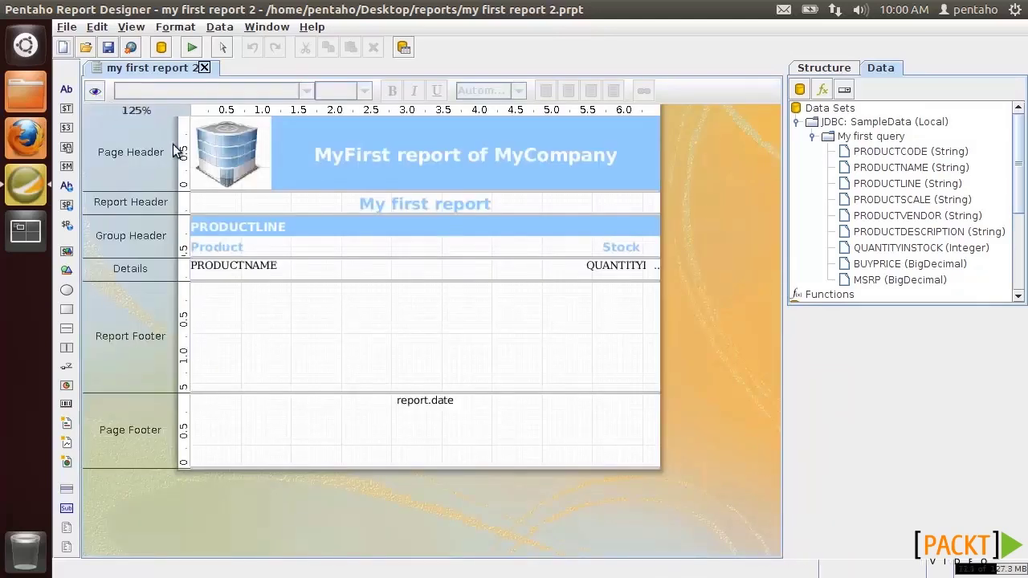
# Add parameter ProductVendorParameter, labelled 'Please, select a vendor:', String type, mandatory, shown as Drop Down.
pyautogui.click(843, 90)
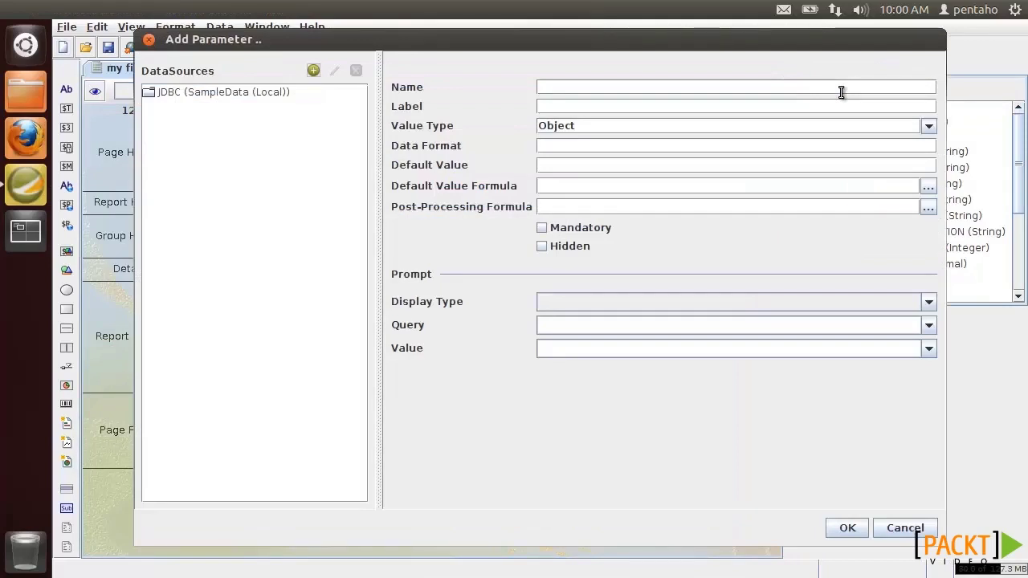
pyautogui.click(844, 86)
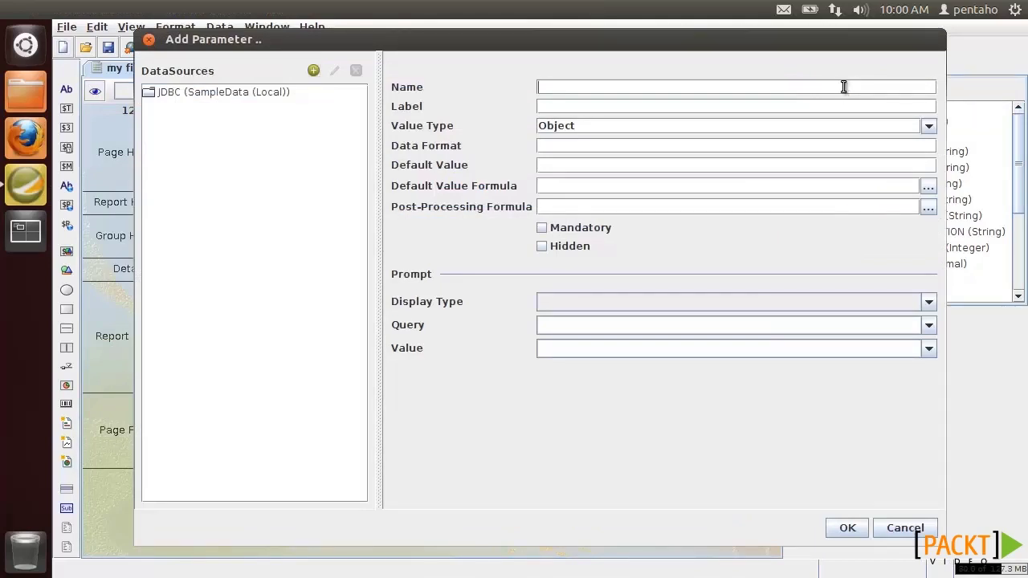
pyautogui.write('ProductVendorParamet')
pyautogui.write('Please')
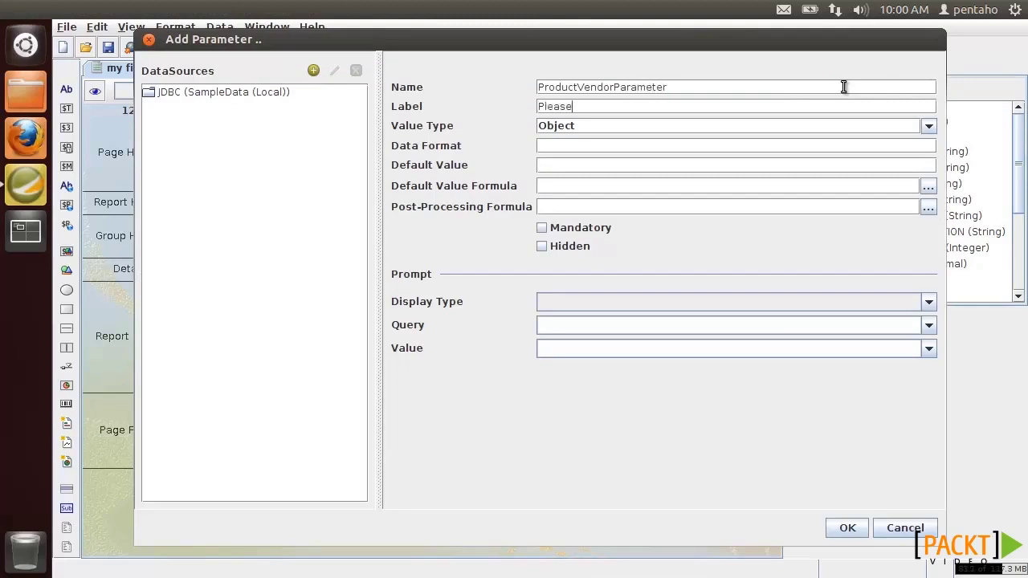
pyautogui.write(', select a vendor:')
pyautogui.click(929, 126)
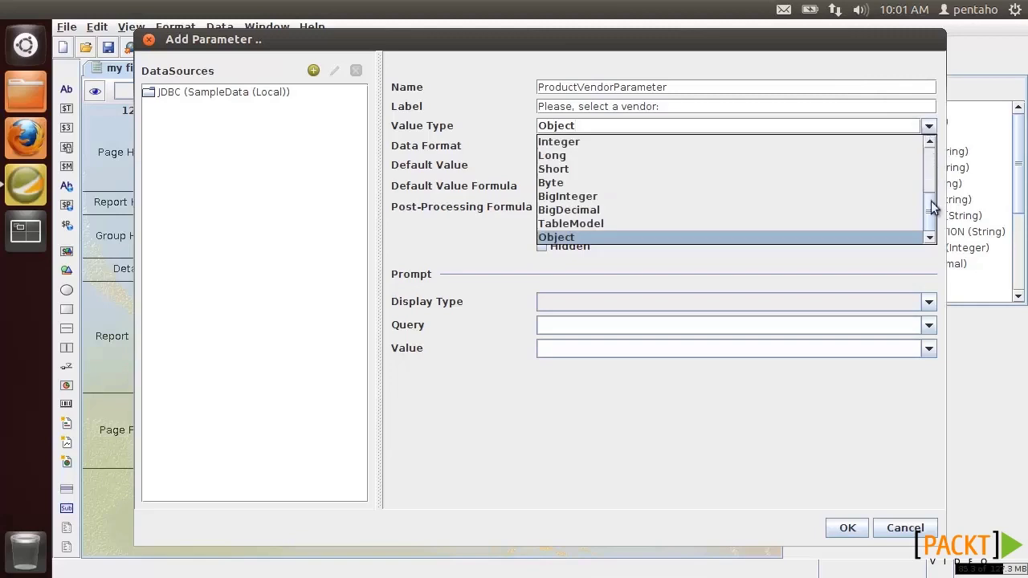
pyautogui.moveTo(930, 207); pyautogui.dragTo(719, 155)
pyautogui.click(681, 143)
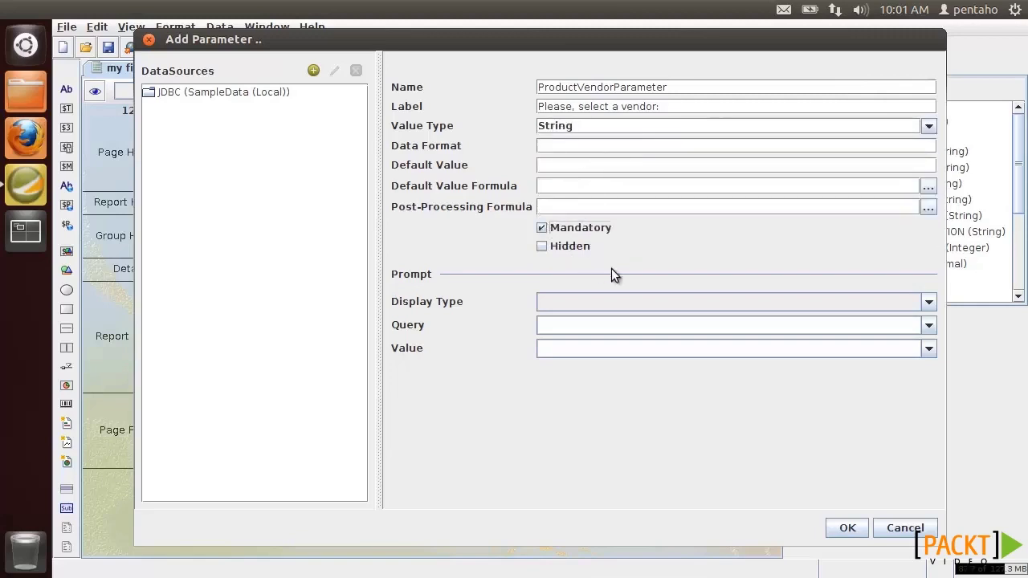
pyautogui.click(928, 303)
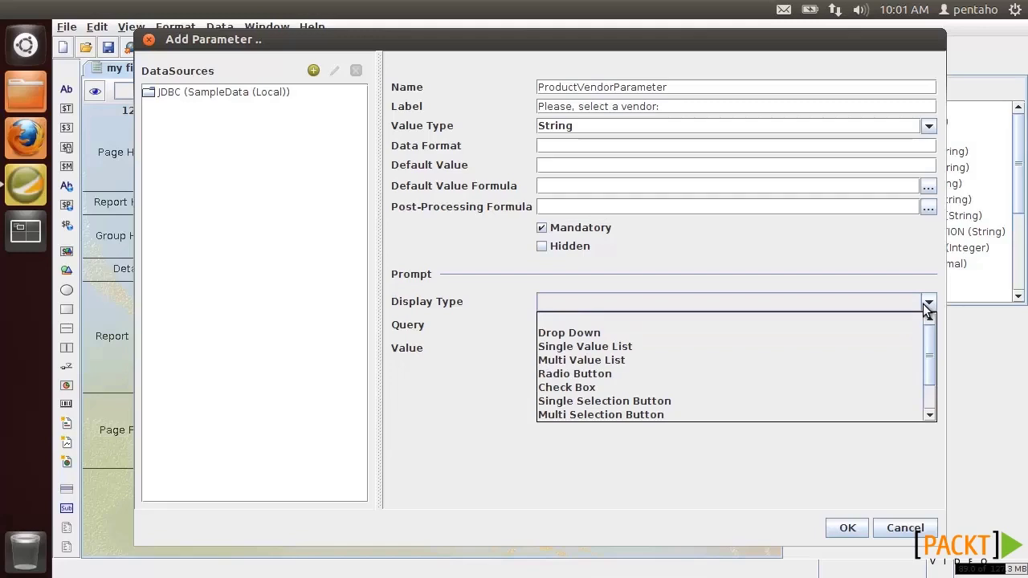
pyautogui.click(920, 327)
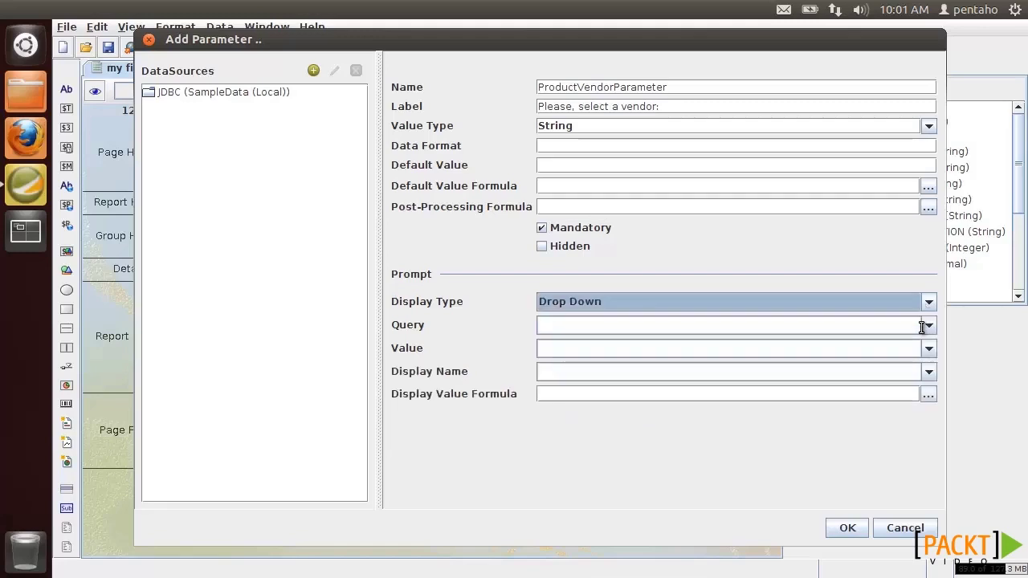
# Add 'Product vendor query' (SELECT PRODUCTVENDOR FROM PRODUCTS) to the SampleData data source and preview it.
pyautogui.click(280, 92)
pyautogui.click(335, 72)
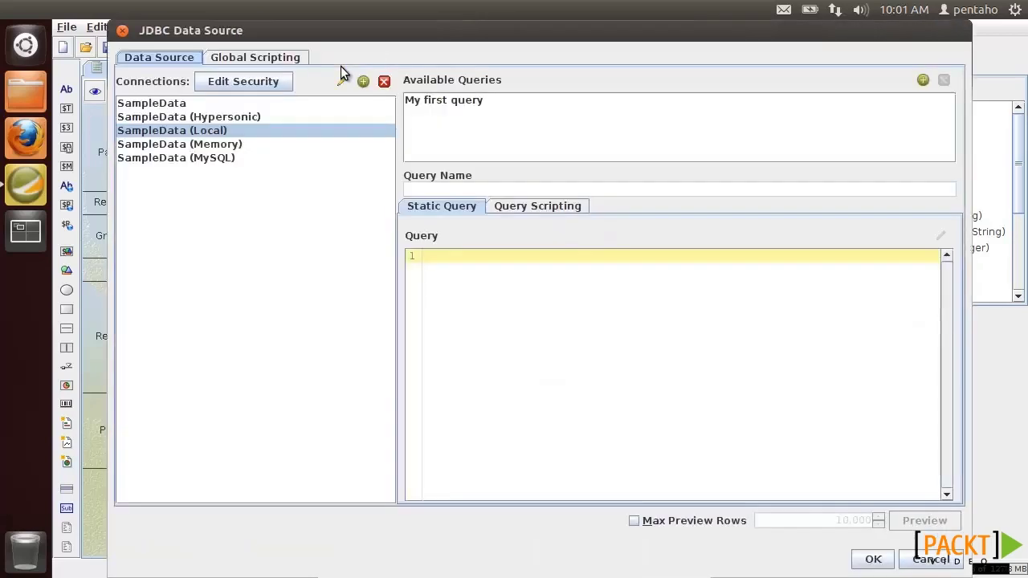
pyautogui.click(474, 103)
pyautogui.click(923, 80)
pyautogui.click(428, 121)
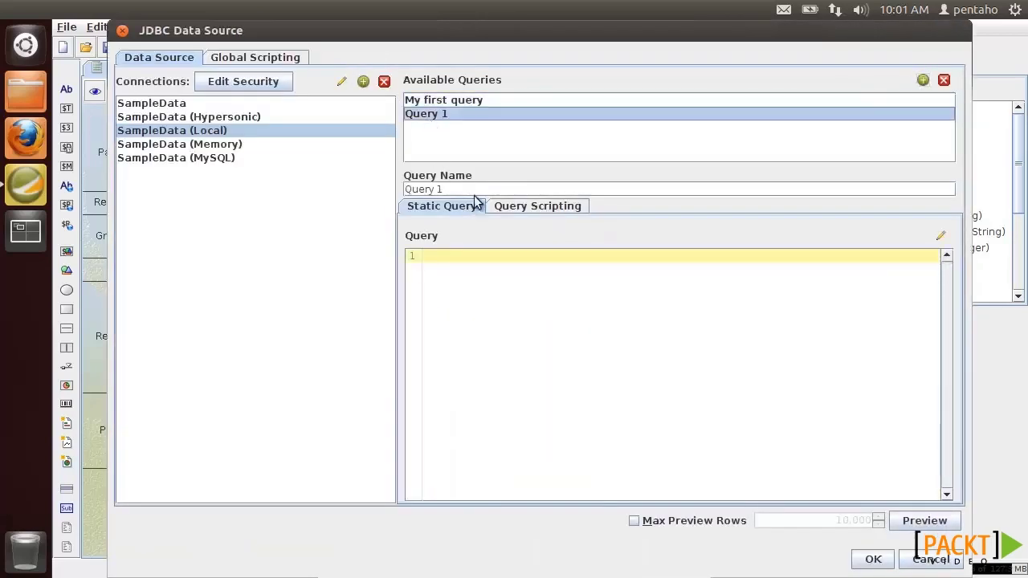
pyautogui.moveTo(474, 192); pyautogui.dragTo(362, 190)
pyautogui.write('Product vendor query')
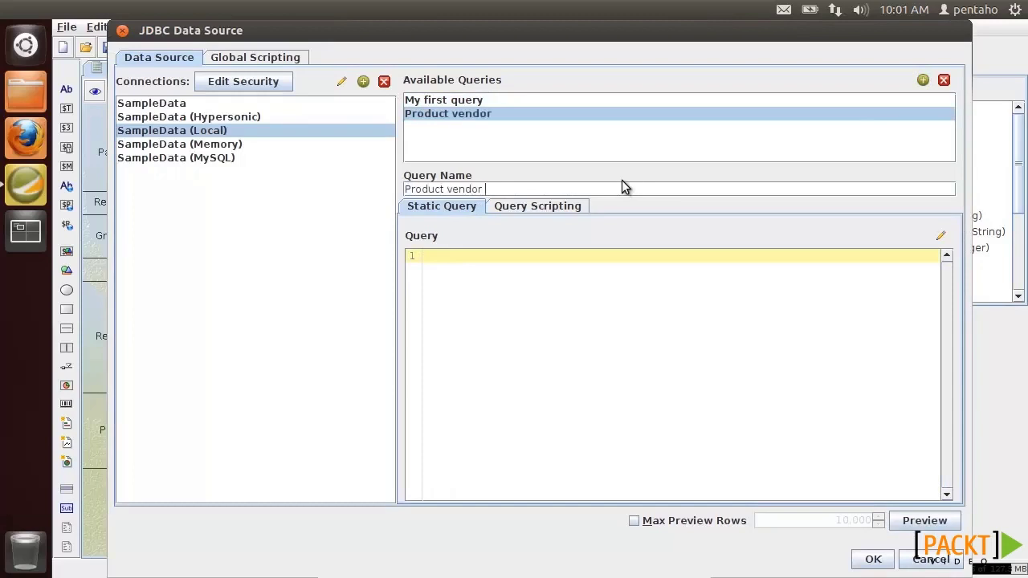
pyautogui.press('Tab')
pyautogui.press('Tab')
pyautogui.press('Tab')
pyautogui.write('SELECT ')
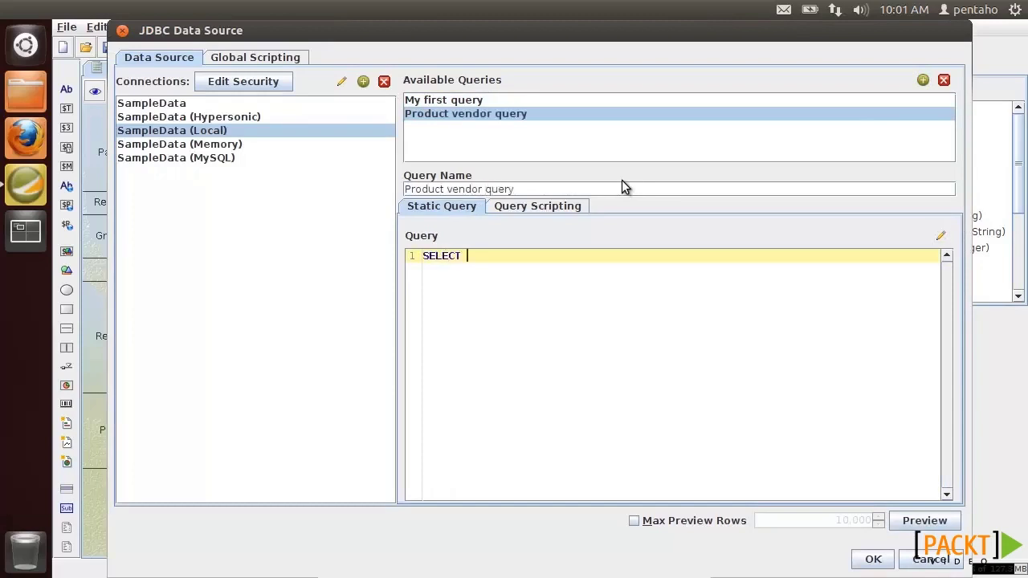
pyautogui.write('PRODUCTVENDOR')
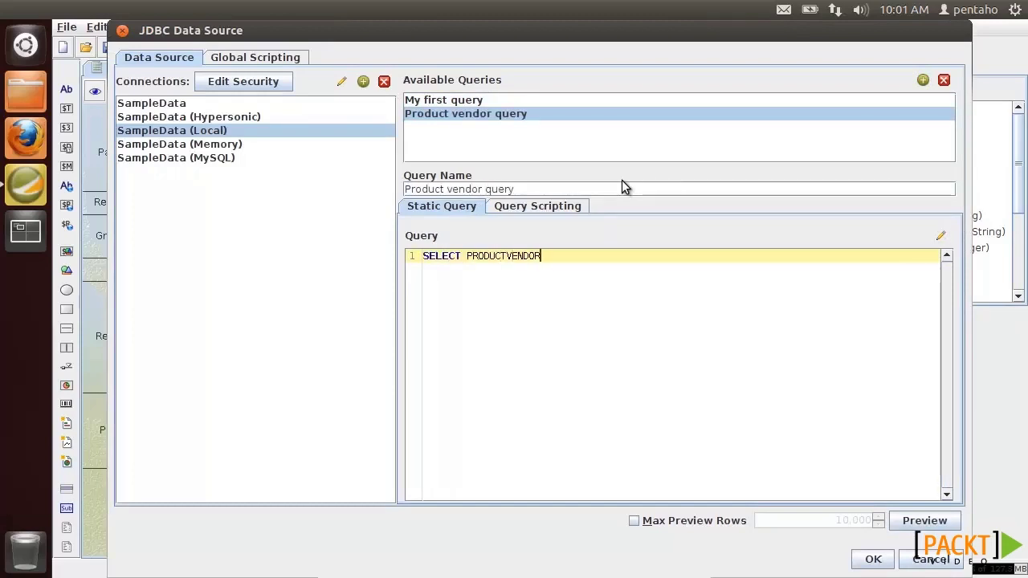
pyautogui.write(' FROM PROUCTS')
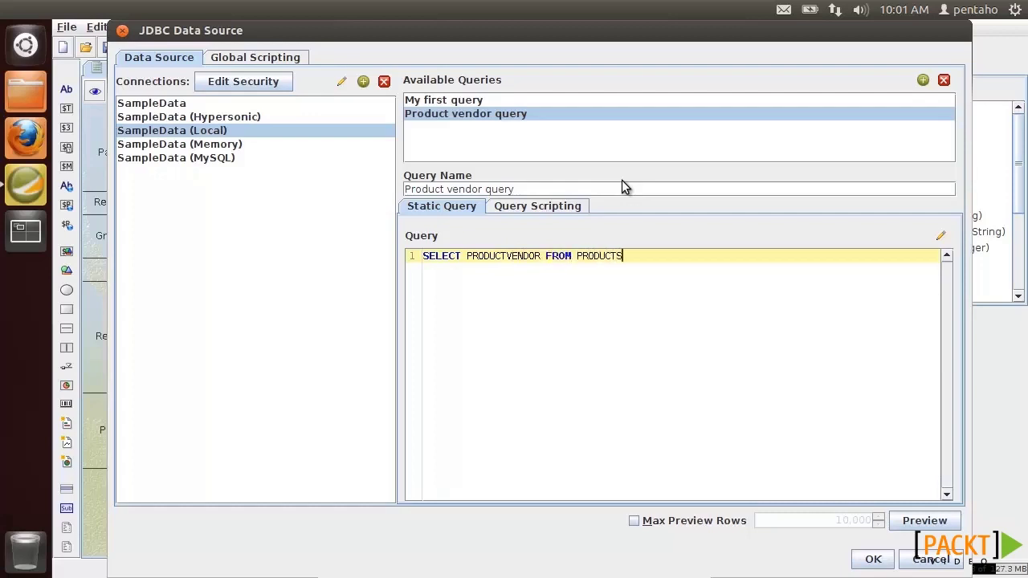
pyautogui.click(913, 521)
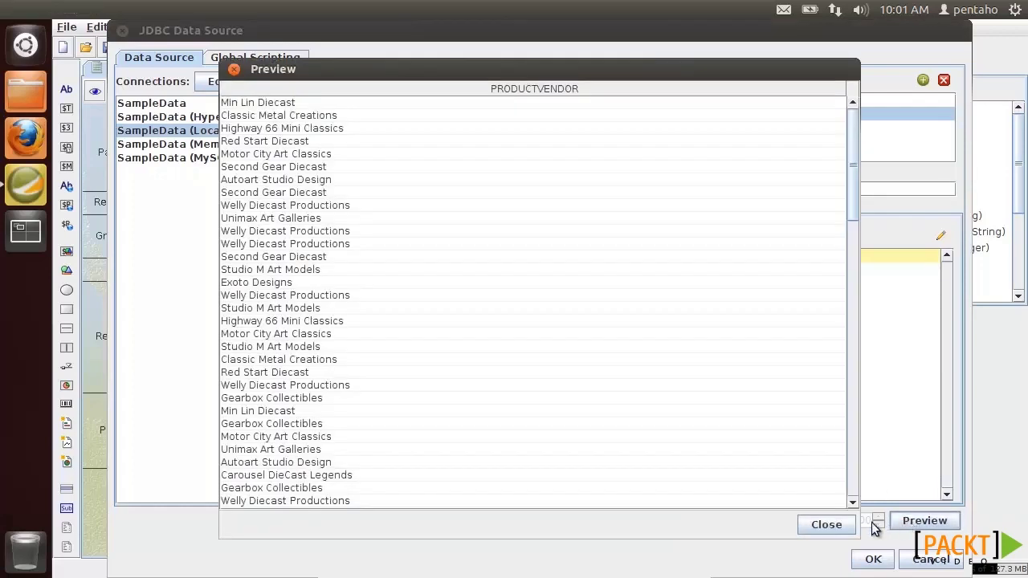
pyautogui.click(843, 525)
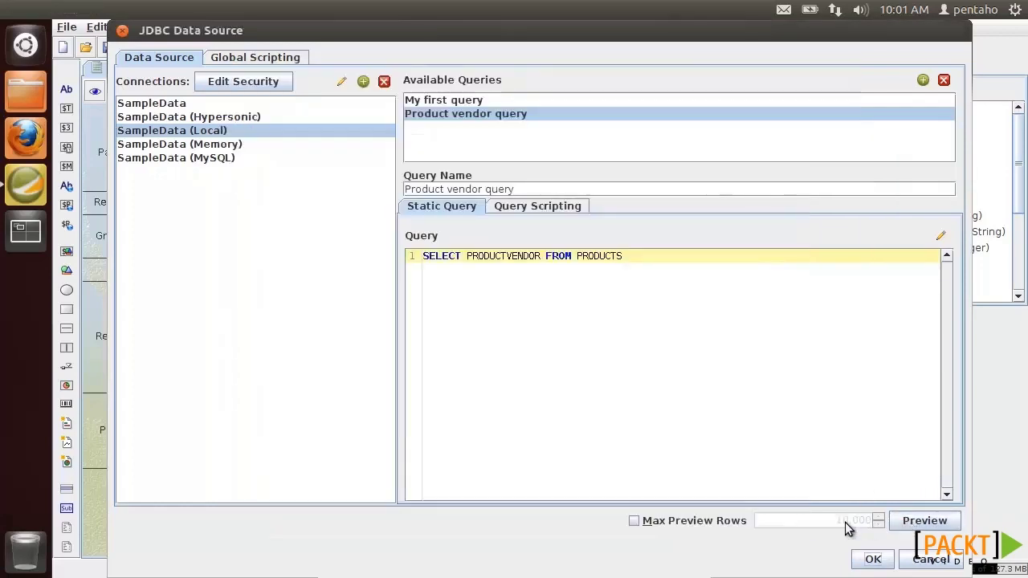
pyautogui.click(867, 559)
# Use Product vendor query as the vendor parameter's list of choices and confirm.
pyautogui.click(930, 325)
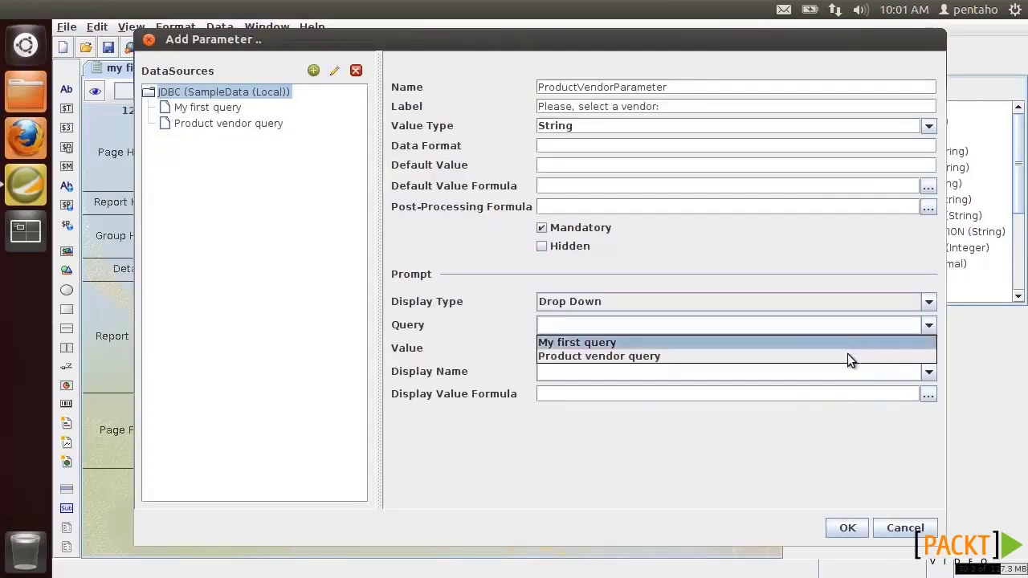
pyautogui.click(844, 359)
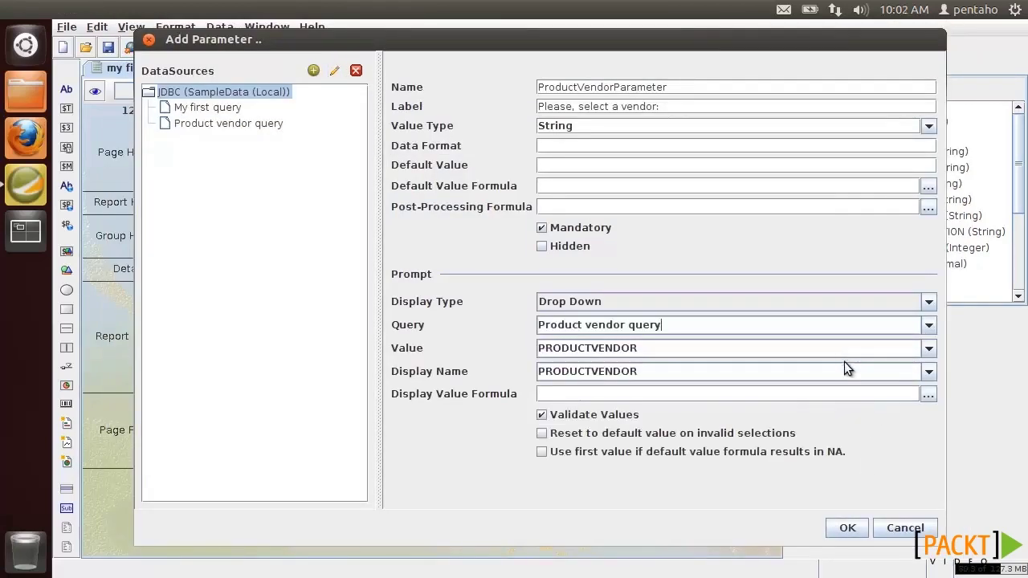
pyautogui.click(849, 529)
# Preview the report with the vendor prompt and choose Min Lin Diecast.
pyautogui.click(95, 91)
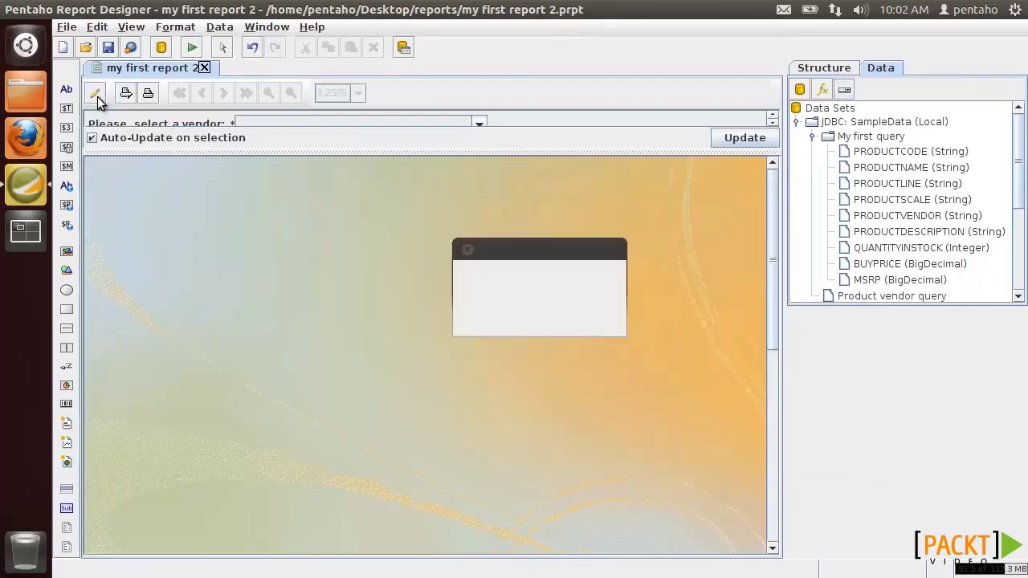
pyautogui.moveTo(184, 152); pyautogui.dragTo(191, 194)
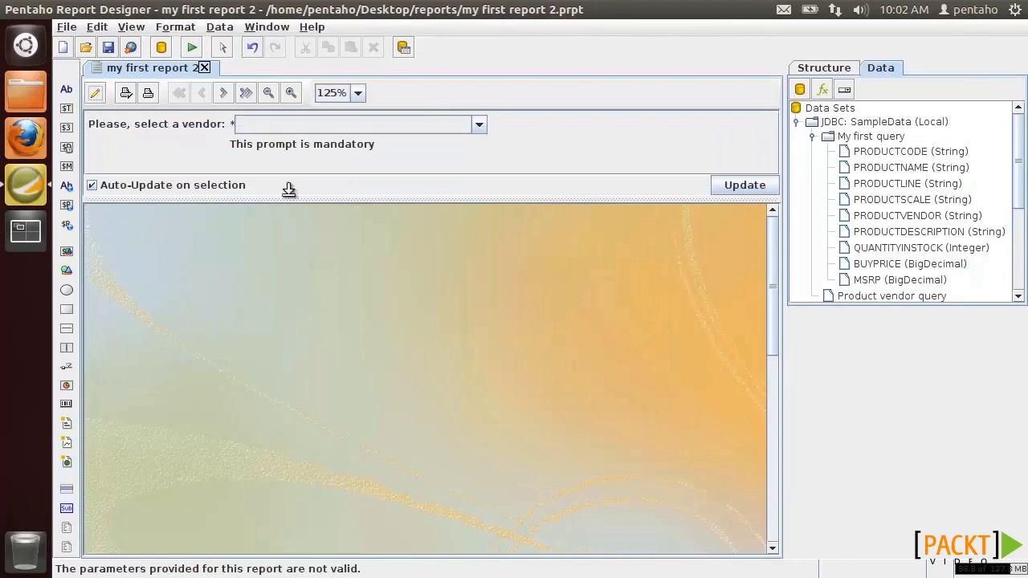
pyautogui.click(482, 125)
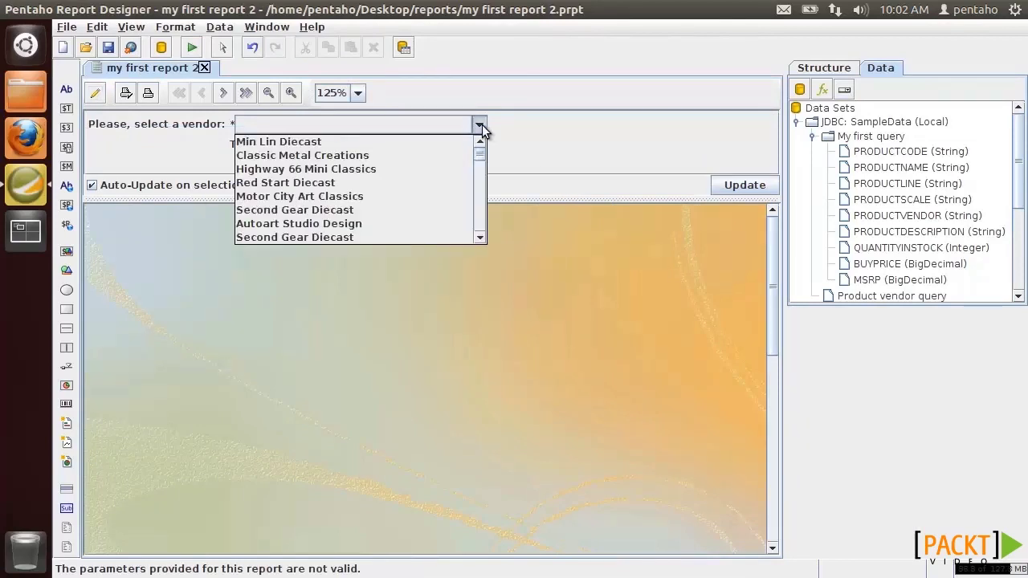
pyautogui.click(470, 140)
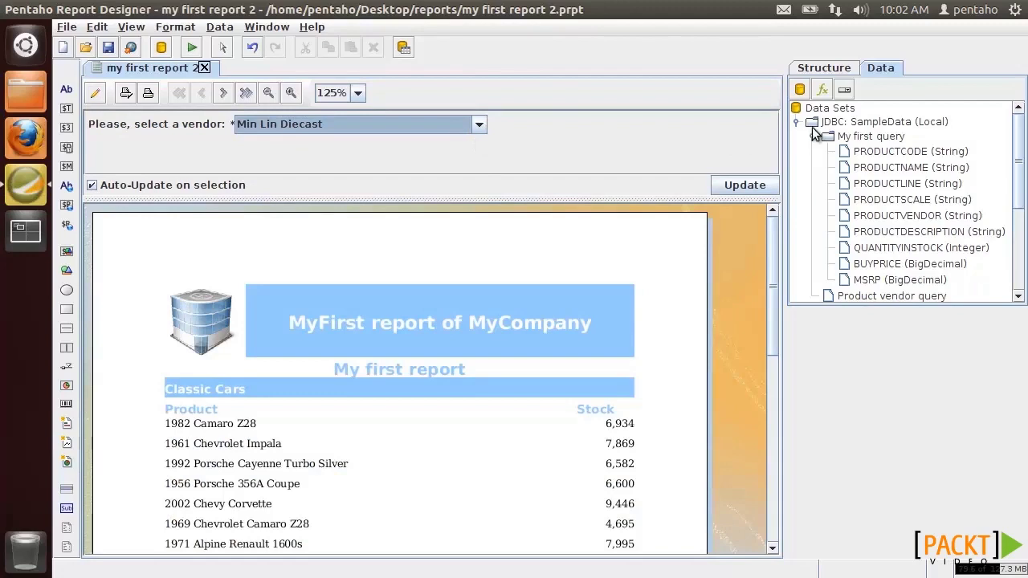
pyautogui.rightClick(867, 138)
# Insert 'WHERE PRODUCTVENDOR = ${ProductVendorParameter}' before ORDER BY in My first query's SQL.
pyautogui.click(882, 160)
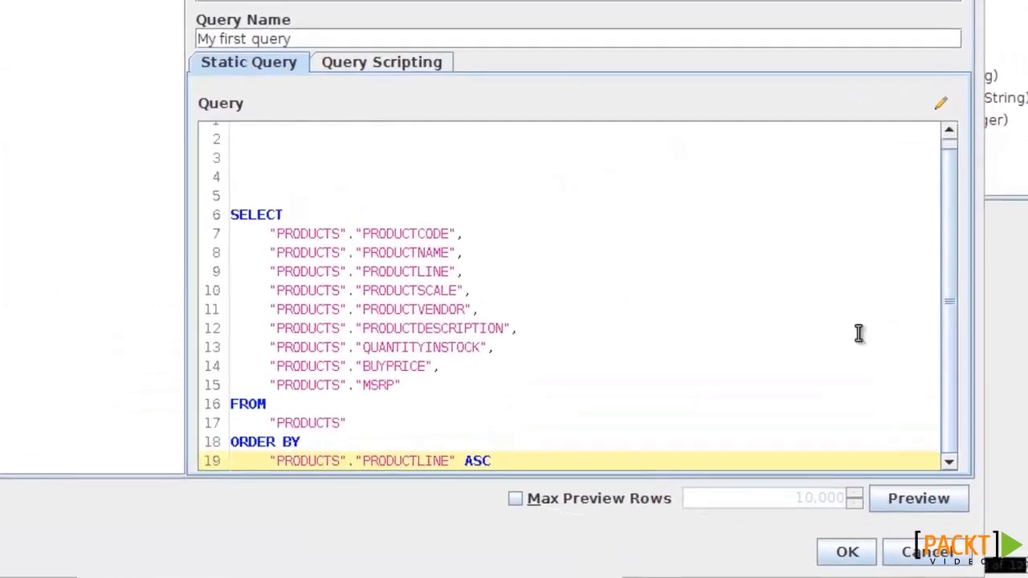
pyautogui.click(469, 440)
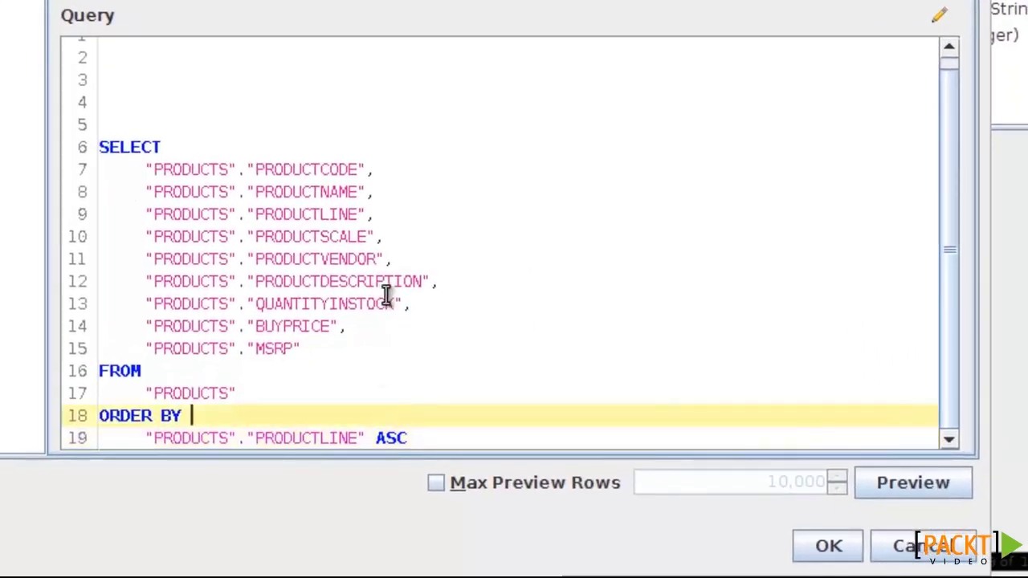
pyautogui.press('Up')
pyautogui.press('End')
pyautogui.press('Return')
pyautogui.press('BackSpace')
pyautogui.press('BackSpace')
pyautogui.write('WHERE ')
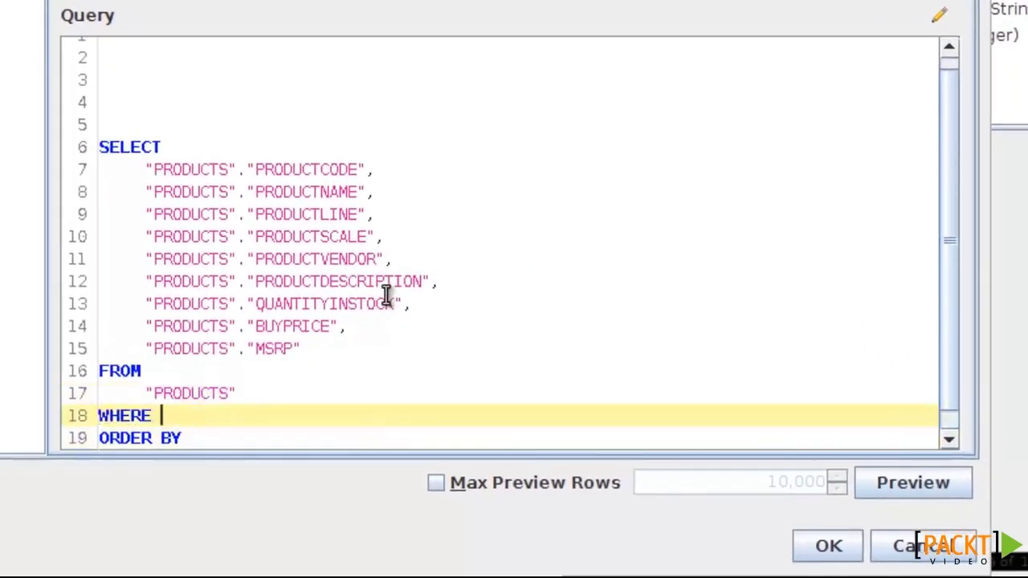
pyautogui.write('PRODUCTVENDOR = ${Prod')
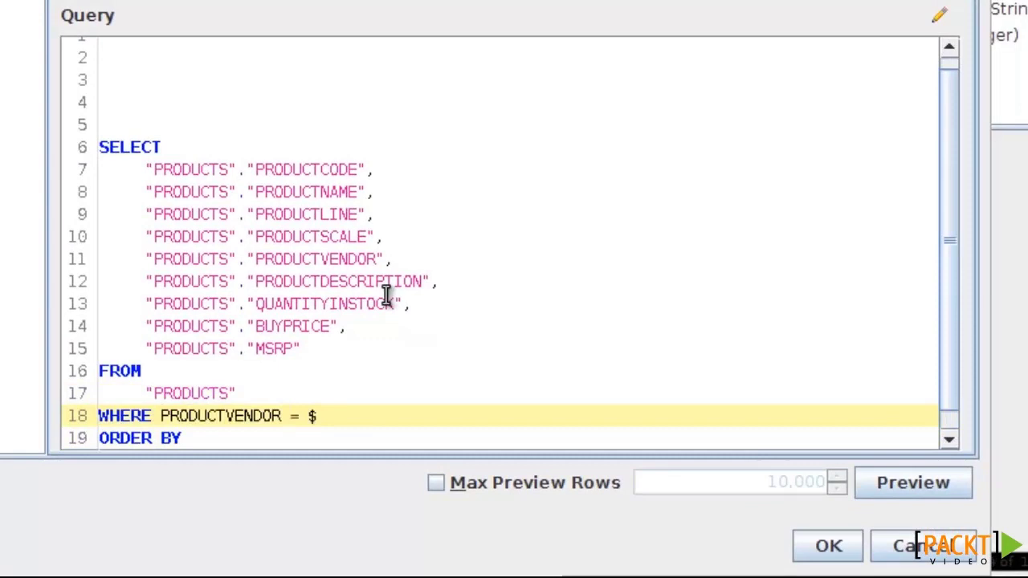
pyautogui.write('uctVendorParameter')
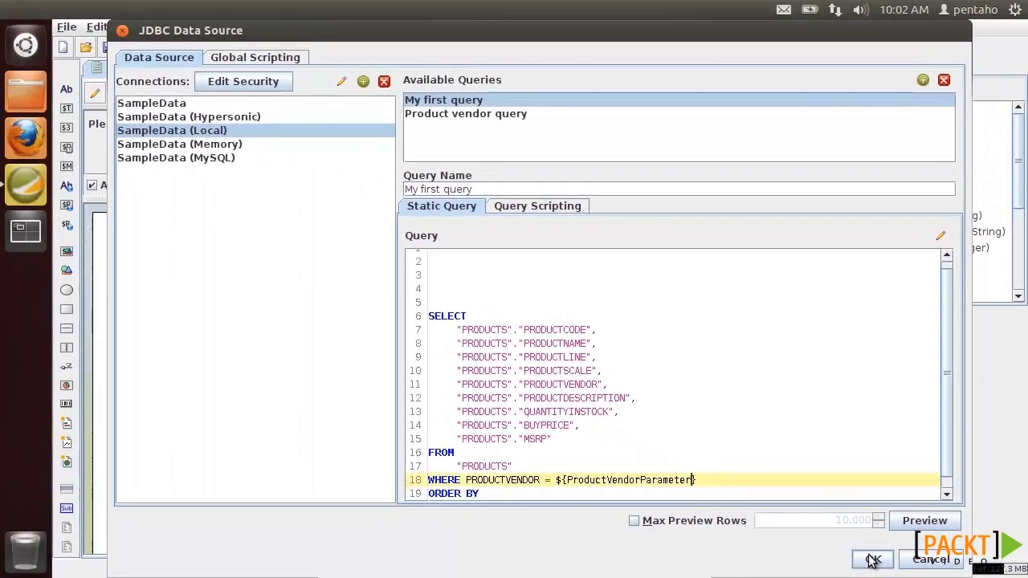
# Apply the filtered query and preview the report for Classic Metal Creations.
pyautogui.click(873, 560)
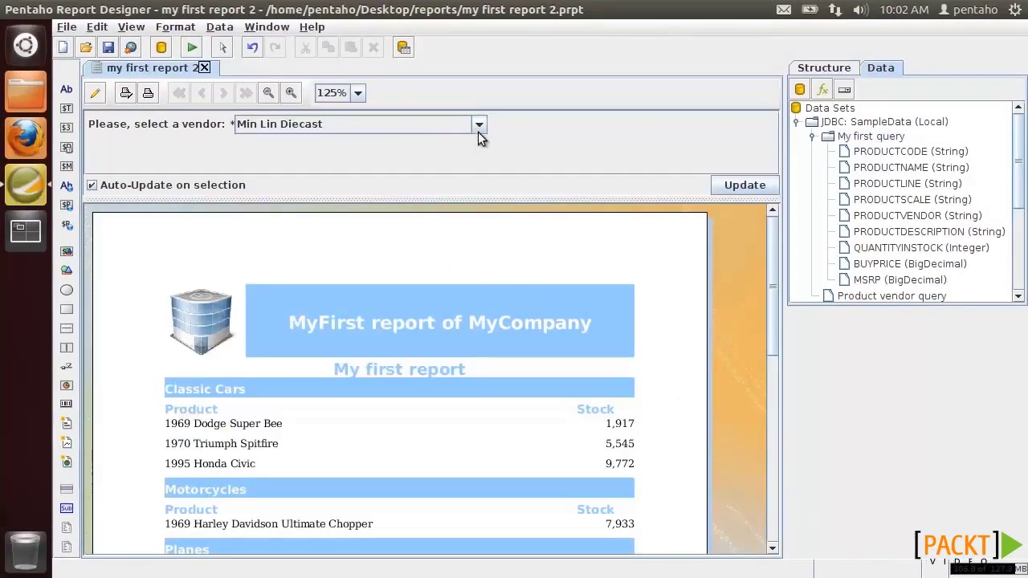
pyautogui.click(477, 128)
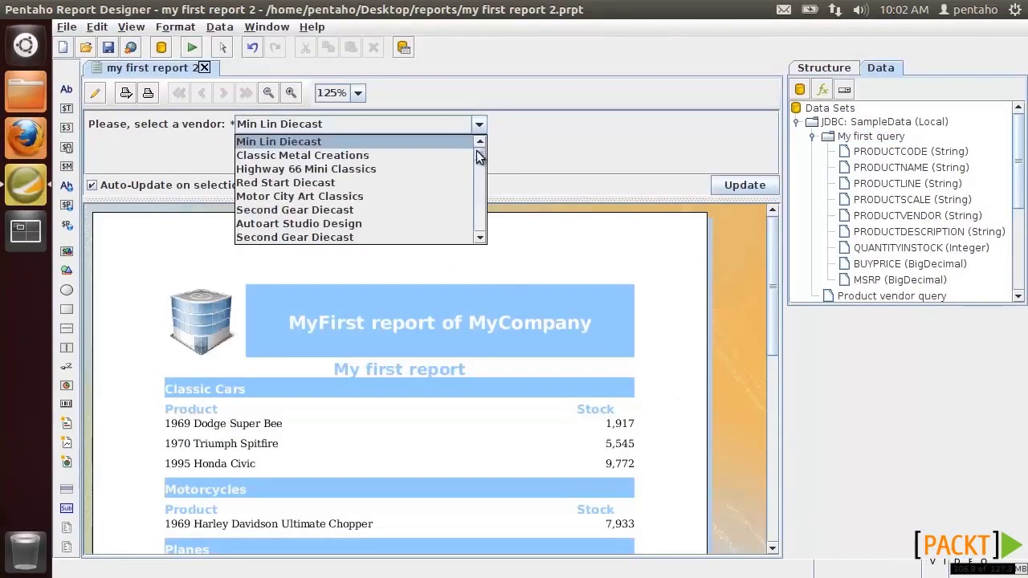
pyautogui.click(464, 157)
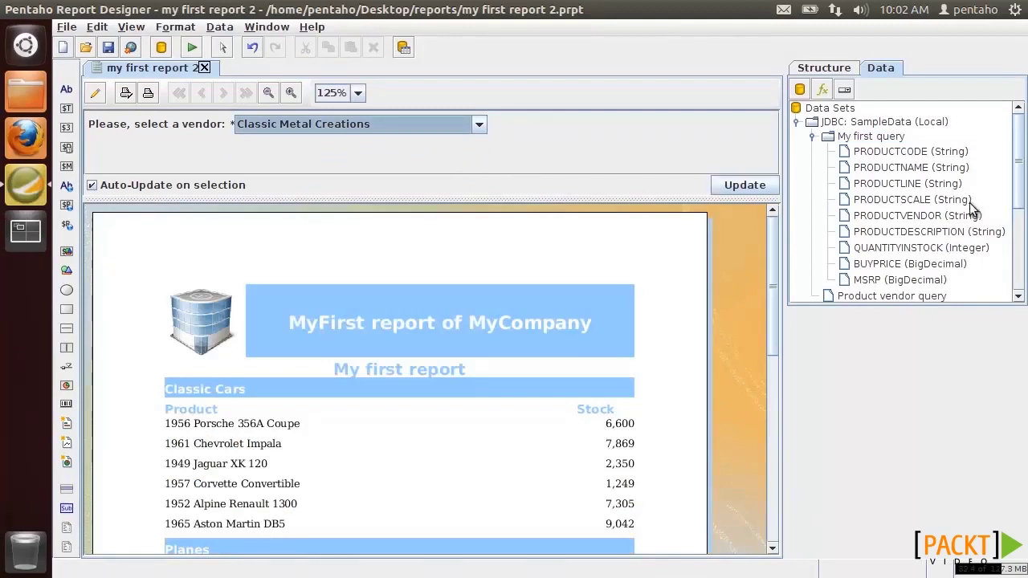
pyautogui.moveTo(1020, 198); pyautogui.dragTo(996, 289)
pyautogui.doubleClick(819, 296)
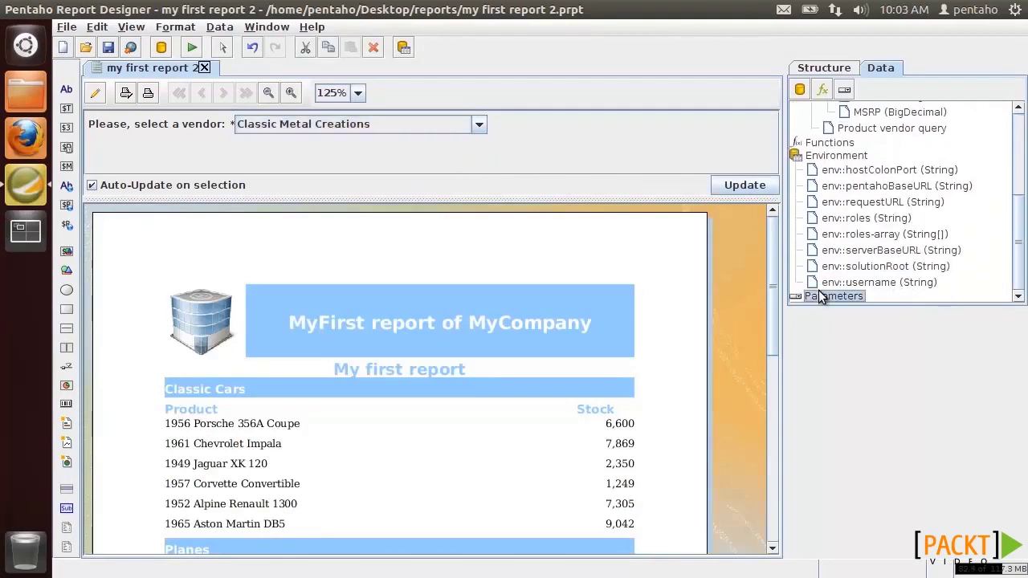
# Change the vendor parameter's display type to Single Value List.
pyautogui.doubleClick(867, 293)
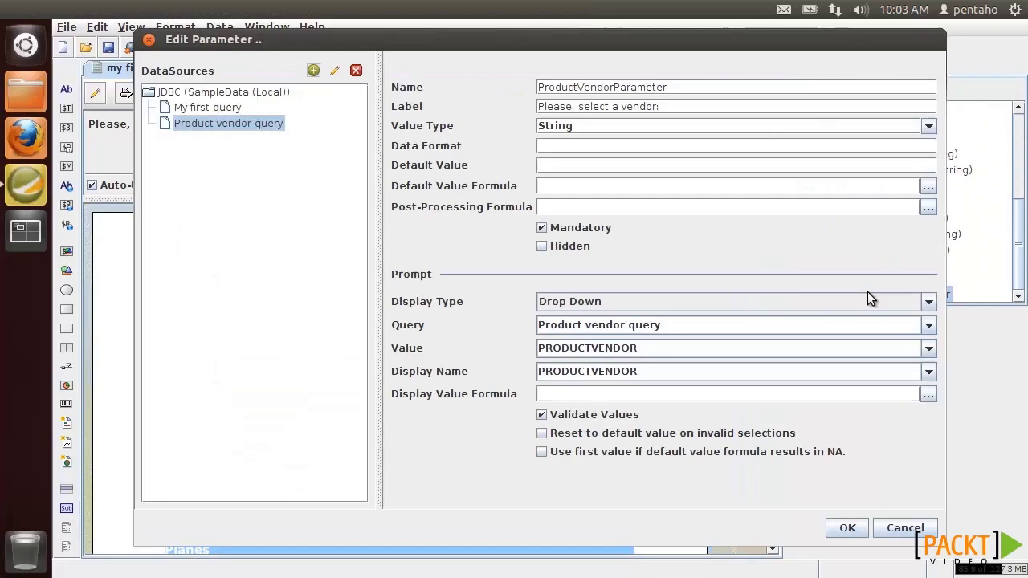
pyautogui.click(929, 303)
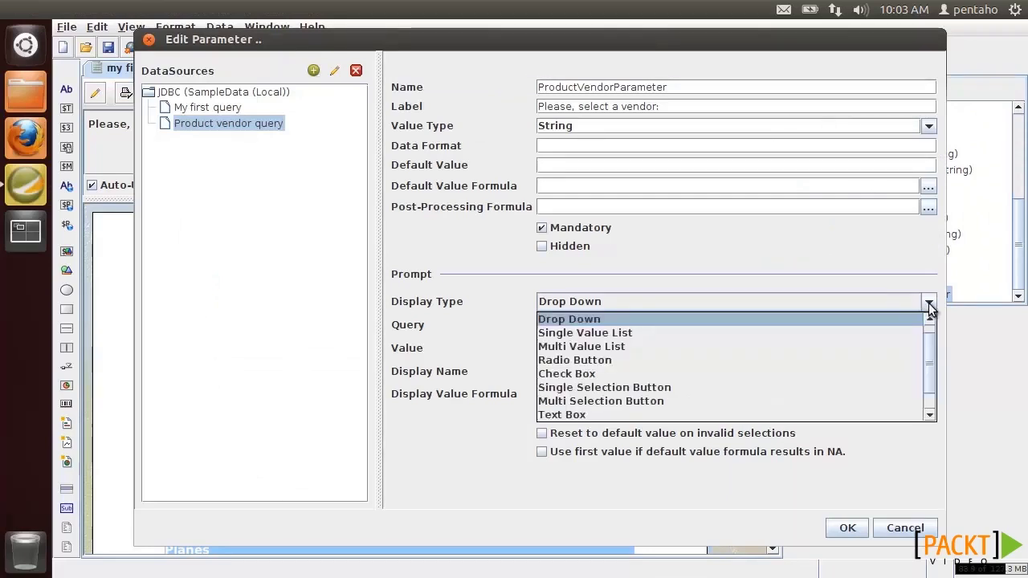
pyautogui.click(782, 333)
pyautogui.click(848, 528)
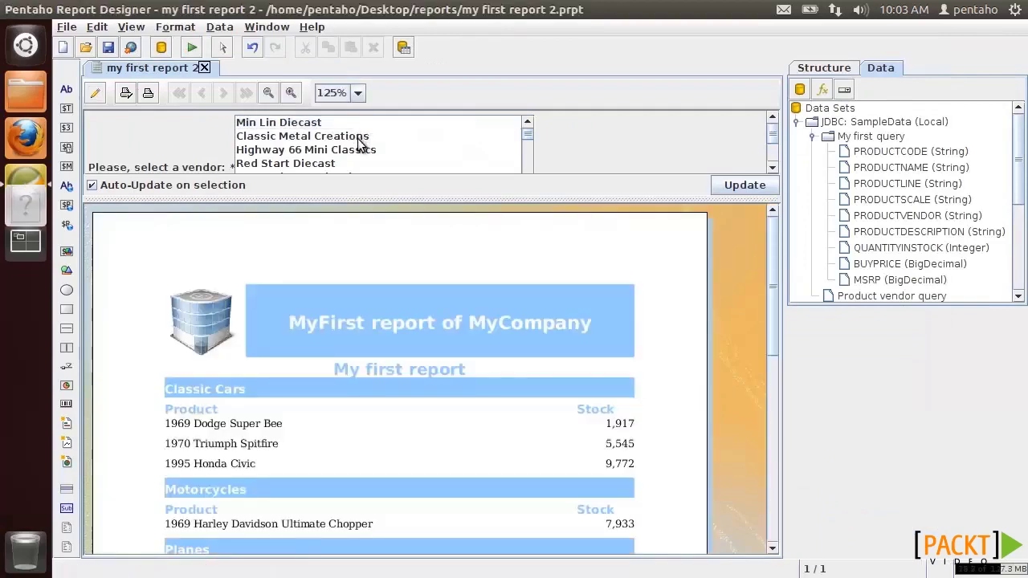
# Preview the report for several vendors picked in turn from the enlarged list.
pyautogui.click(359, 139)
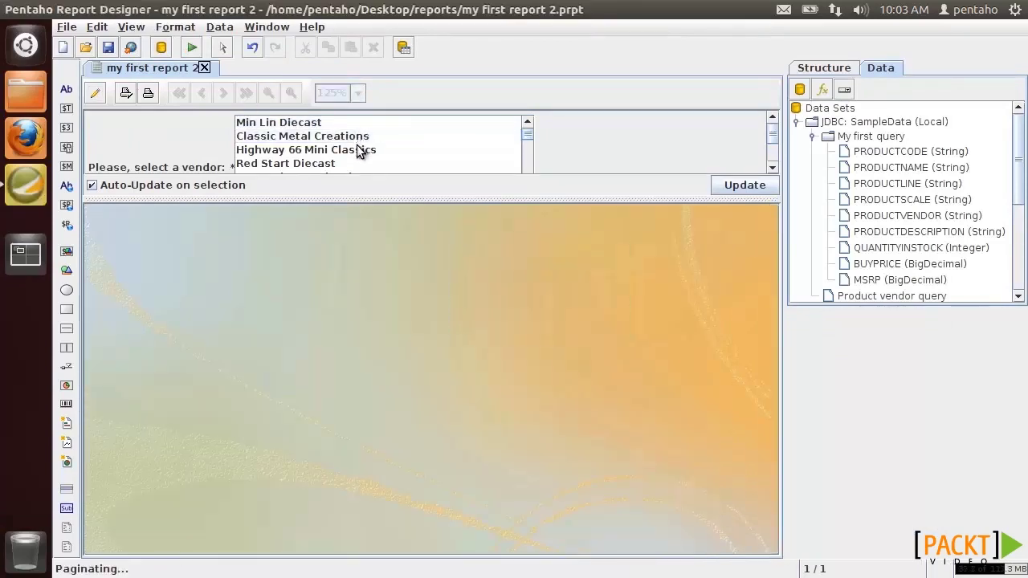
pyautogui.click(355, 151)
pyautogui.moveTo(355, 196); pyautogui.dragTo(353, 254)
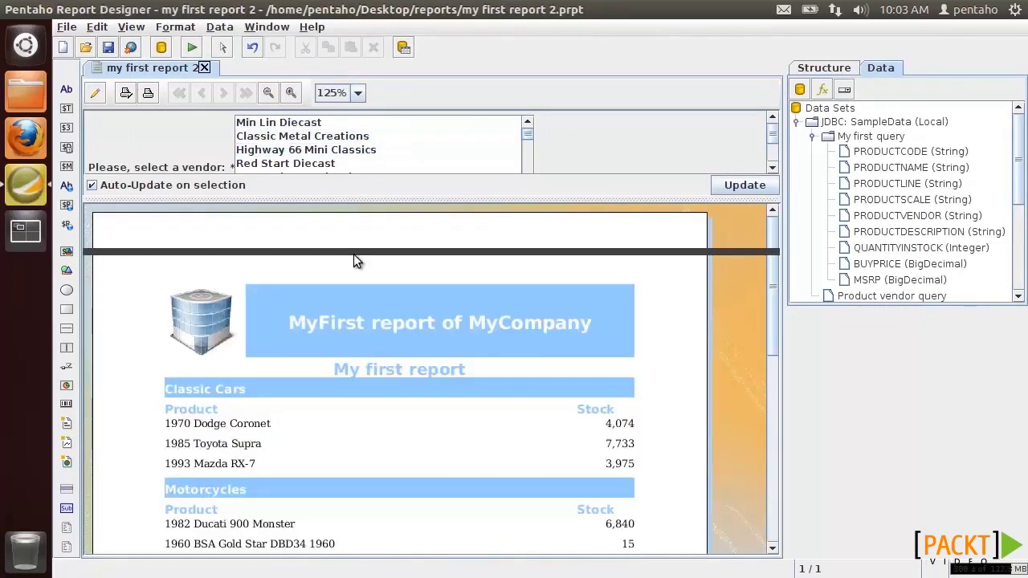
pyautogui.click(336, 187)
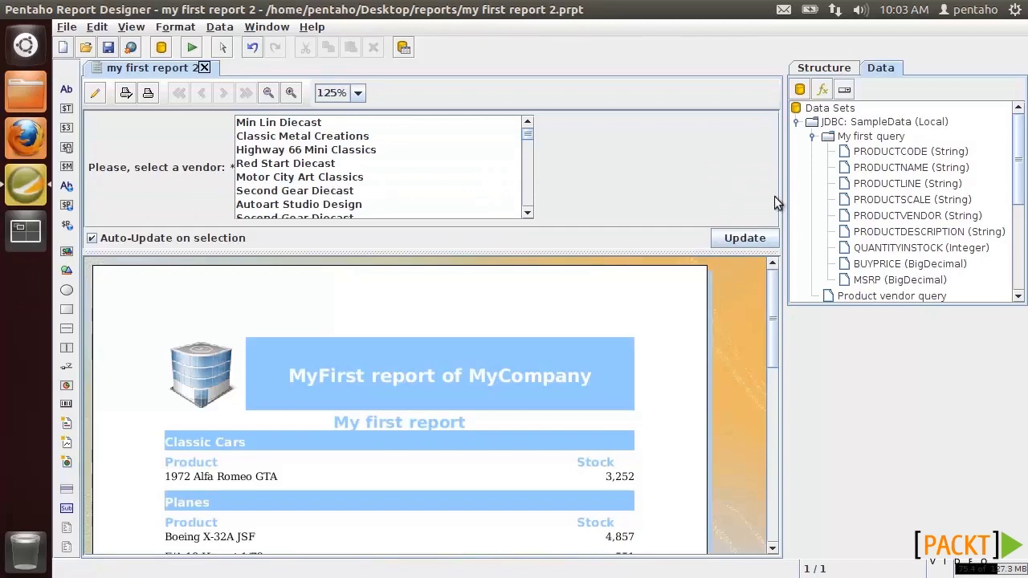
pyautogui.moveTo(1016, 217); pyautogui.dragTo(1026, 299)
pyautogui.doubleClick(873, 296)
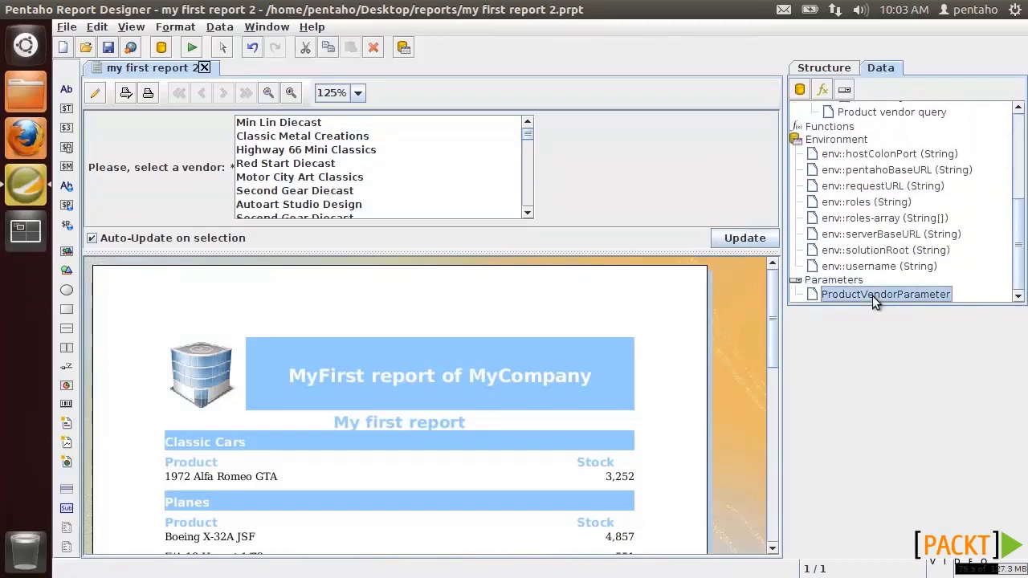
# Change the vendor parameter's display type to Single Selection Button.
pyautogui.click(929, 304)
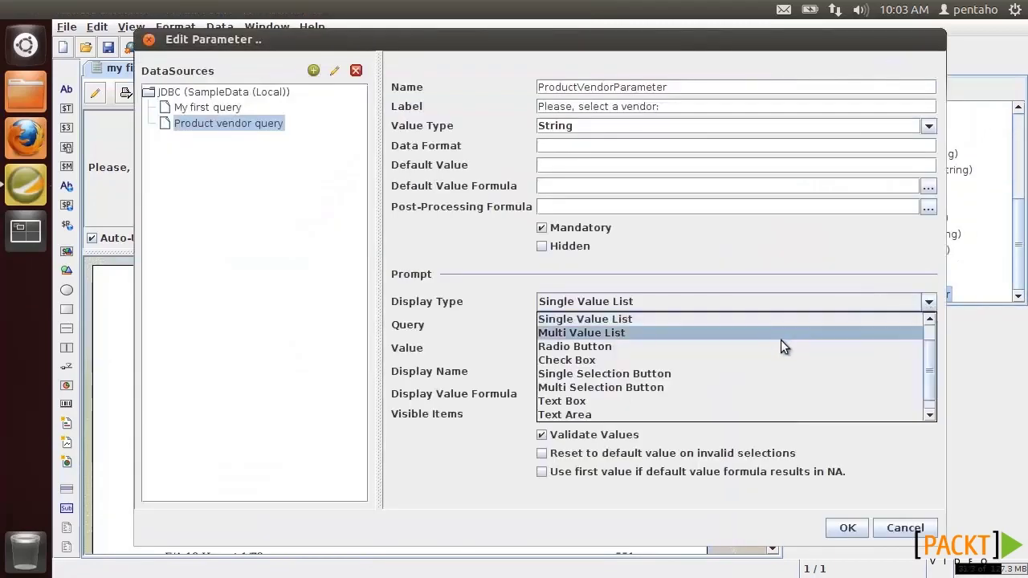
pyautogui.click(815, 375)
pyautogui.click(848, 529)
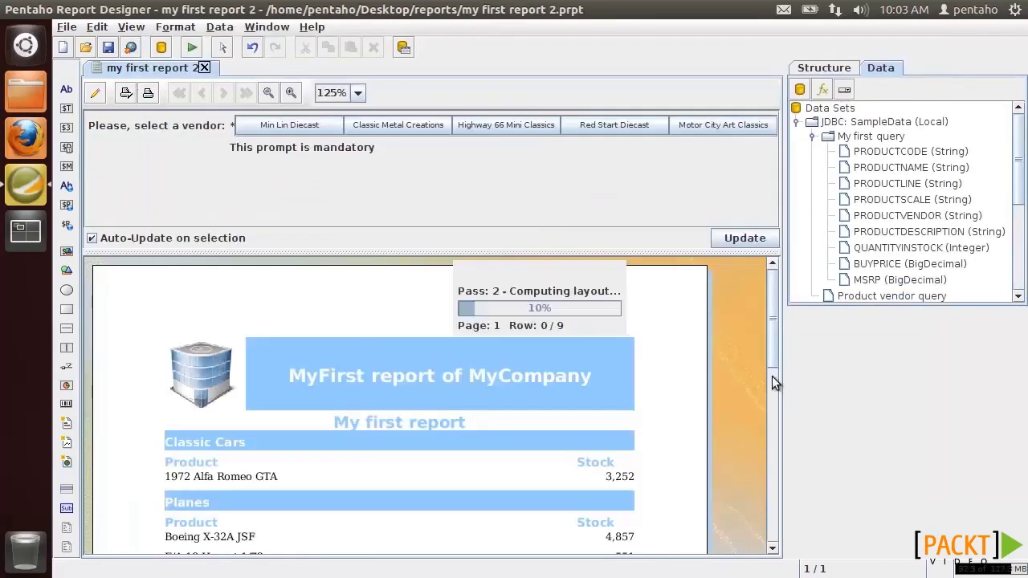
# Preview the report for Classic Metal Creations, Red Start Diecast and Highway 66 Mini Classics.
pyautogui.click(421, 128)
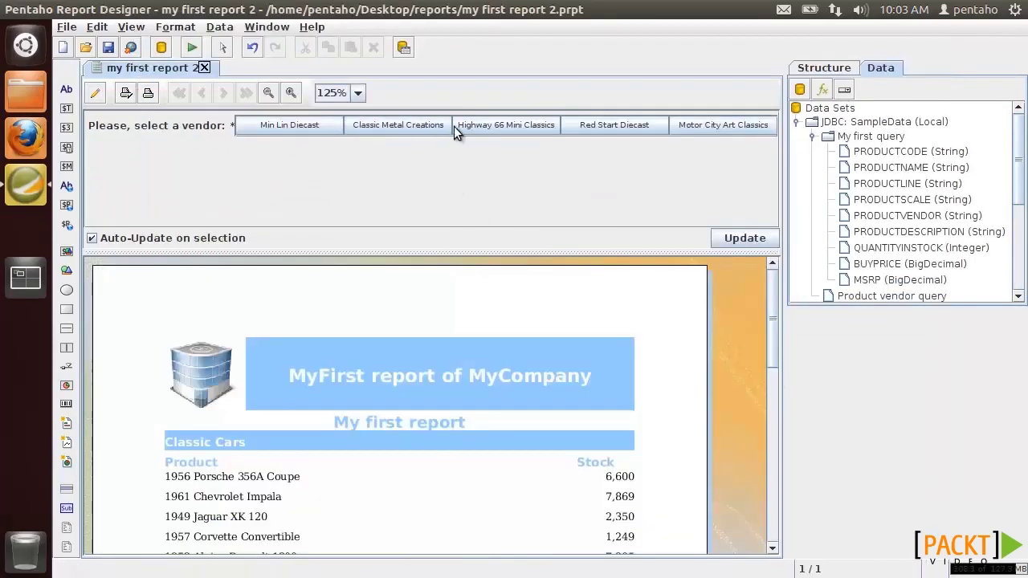
pyautogui.click(574, 128)
pyautogui.click(499, 126)
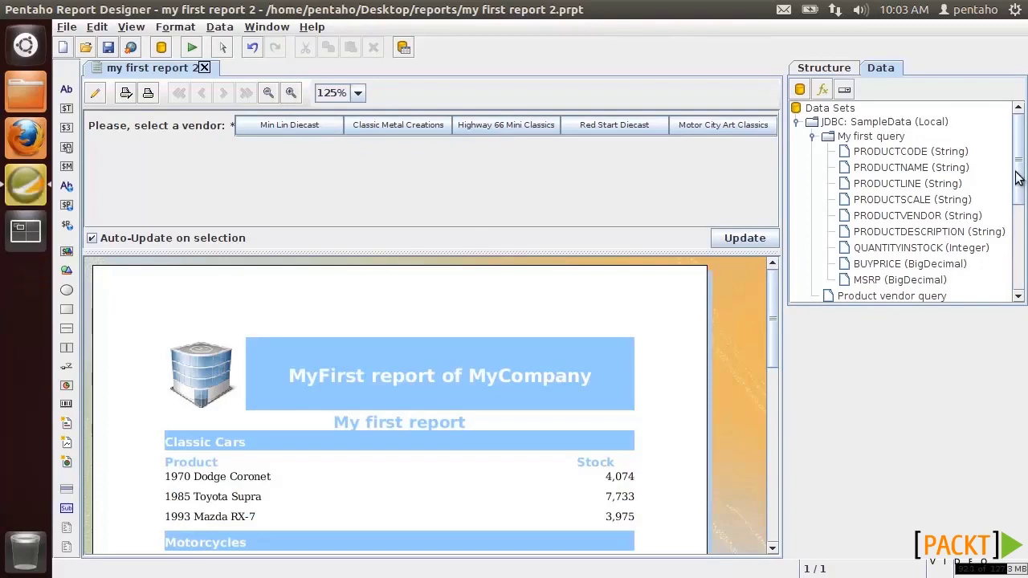
# Change My first query's line 18 to 'WHERE PRODUCTVENDOR in (${ProductVendorParameter})' and apply.
pyautogui.rightClick(893, 136)
pyautogui.click(924, 162)
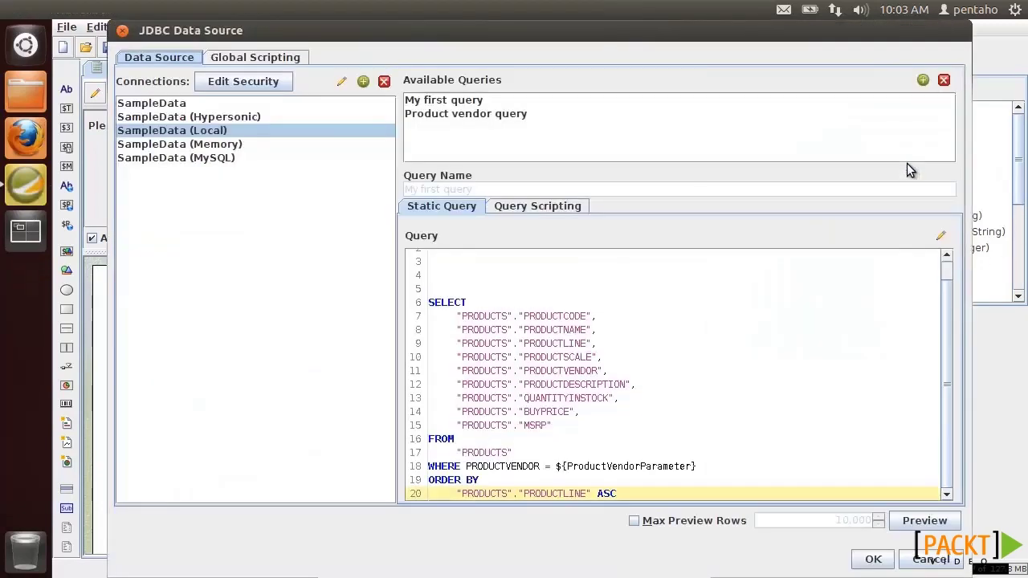
pyautogui.click(476, 104)
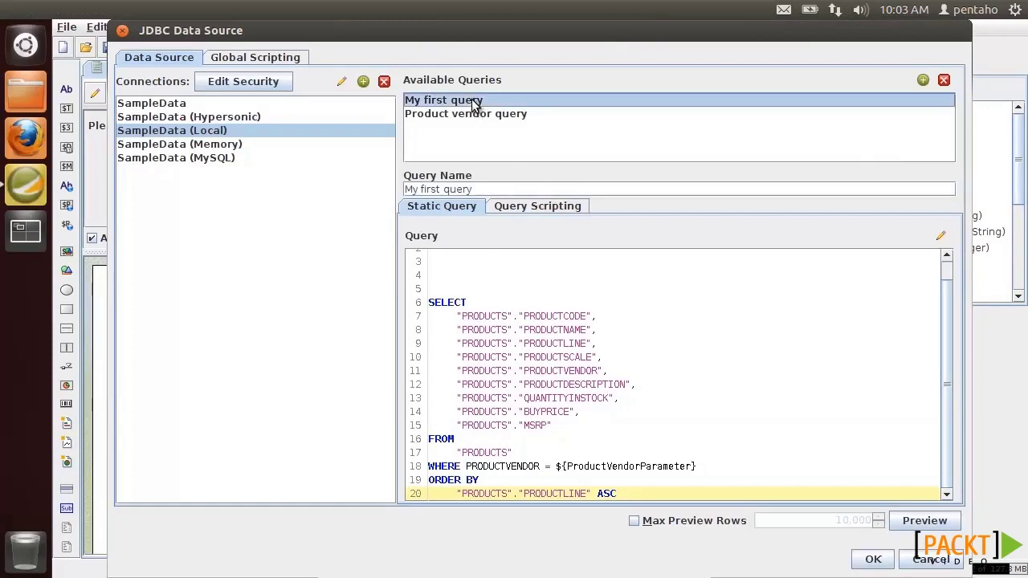
pyautogui.click(548, 466)
pyautogui.press('BackSpace')
pyautogui.write('in (')
pyautogui.press('capslock')
pyautogui.press('Right')
pyautogui.press('Right')
pyautogui.press('Right')
pyautogui.press('Right')
pyautogui.press('Right')
pyautogui.press('Right')
pyautogui.press('Right')
pyautogui.press('Right')
pyautogui.press('Right')
pyautogui.press('Right')
pyautogui.press('Right')
pyautogui.press('Right')
pyautogui.press('Right')
pyautogui.press('Right')
pyautogui.press('Right')
pyautogui.press('Right')
pyautogui.press('Right')
pyautogui.press('Right')
pyautogui.press('Right')
pyautogui.press('Right')
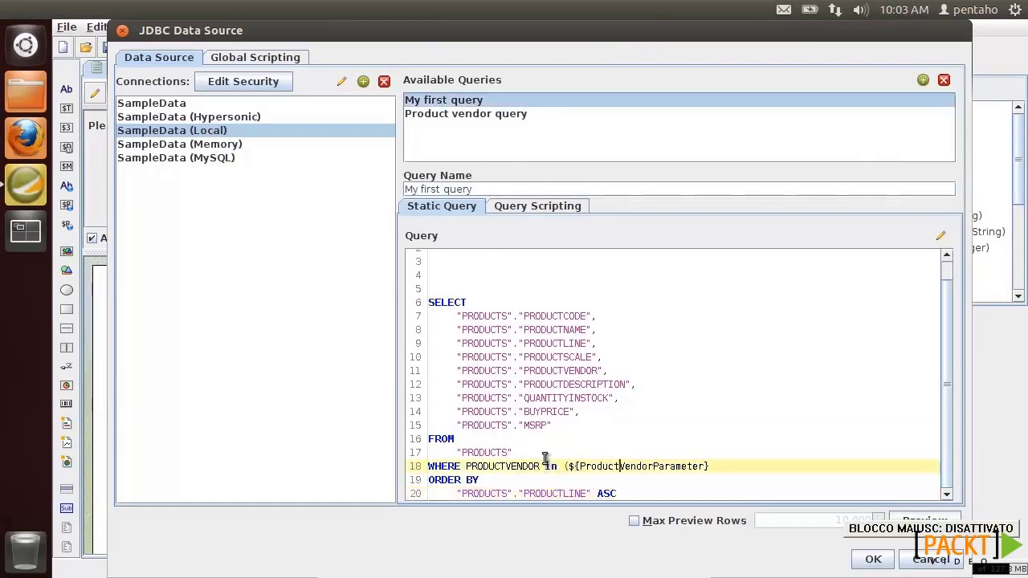
pyautogui.write(')')
pyautogui.click(874, 559)
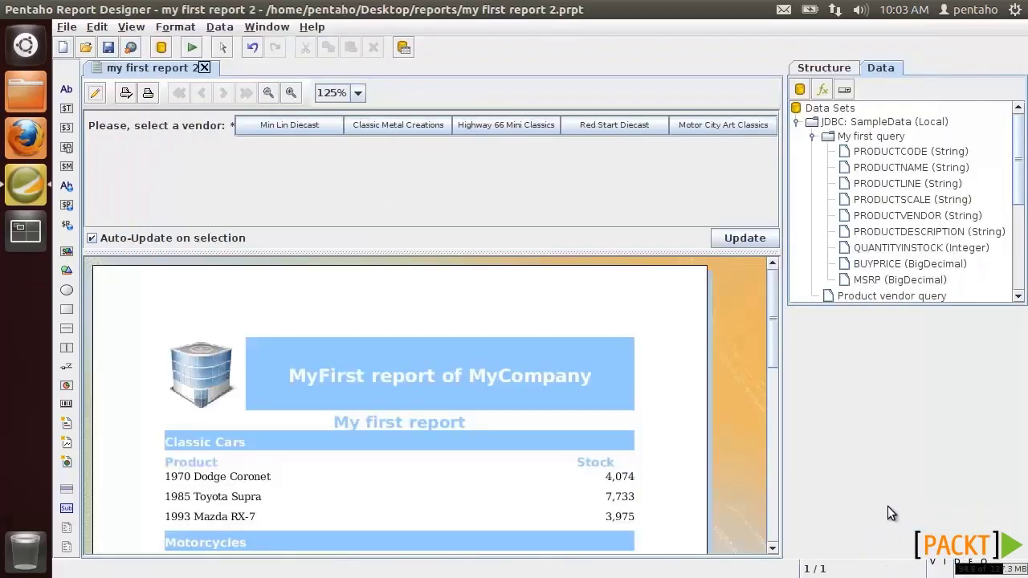
# Change the vendor parameter's display type to Multi Value List.
pyautogui.moveTo(1020, 195); pyautogui.dragTo(1014, 288)
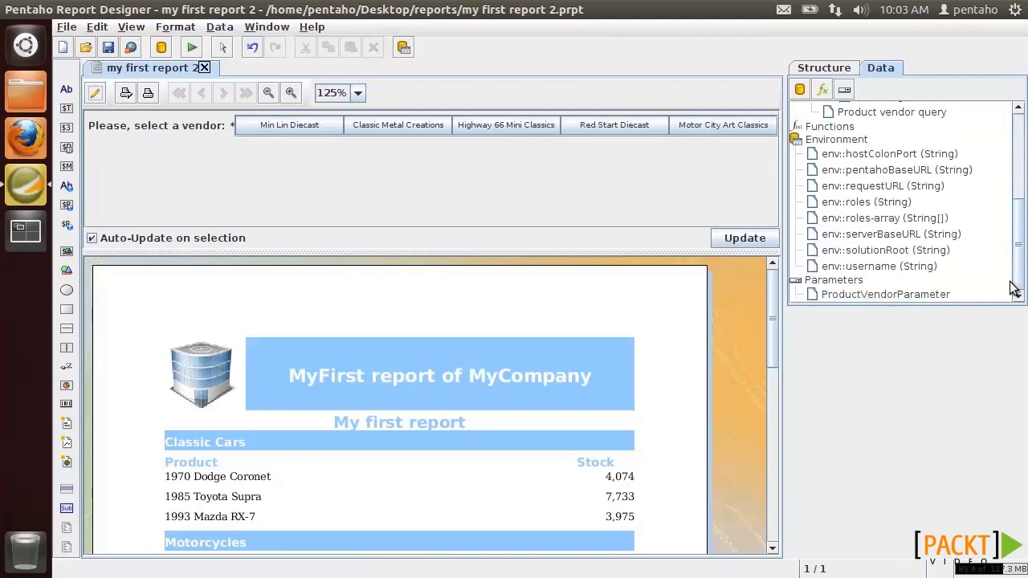
pyautogui.doubleClick(913, 294)
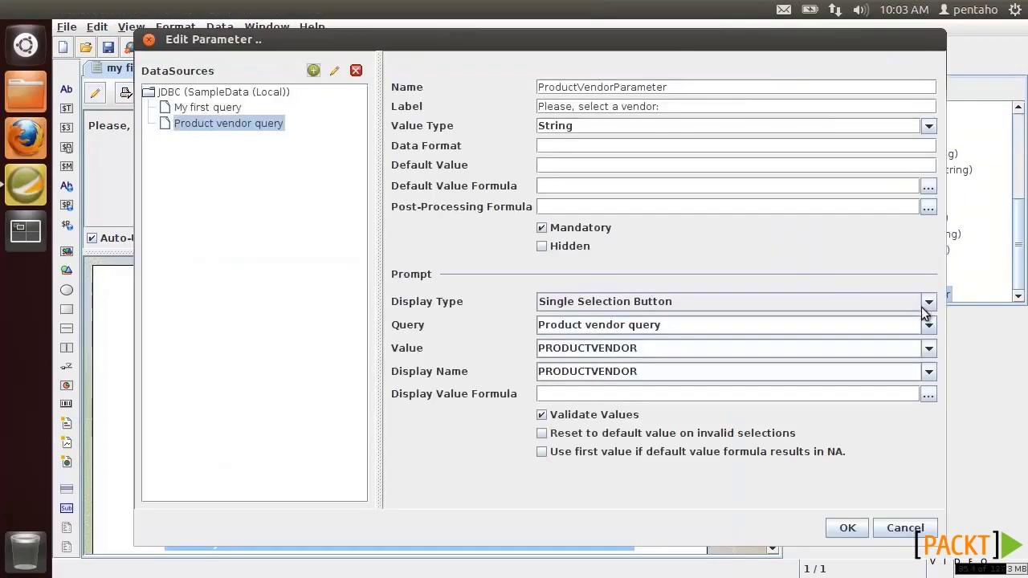
pyautogui.click(928, 303)
pyautogui.click(718, 320)
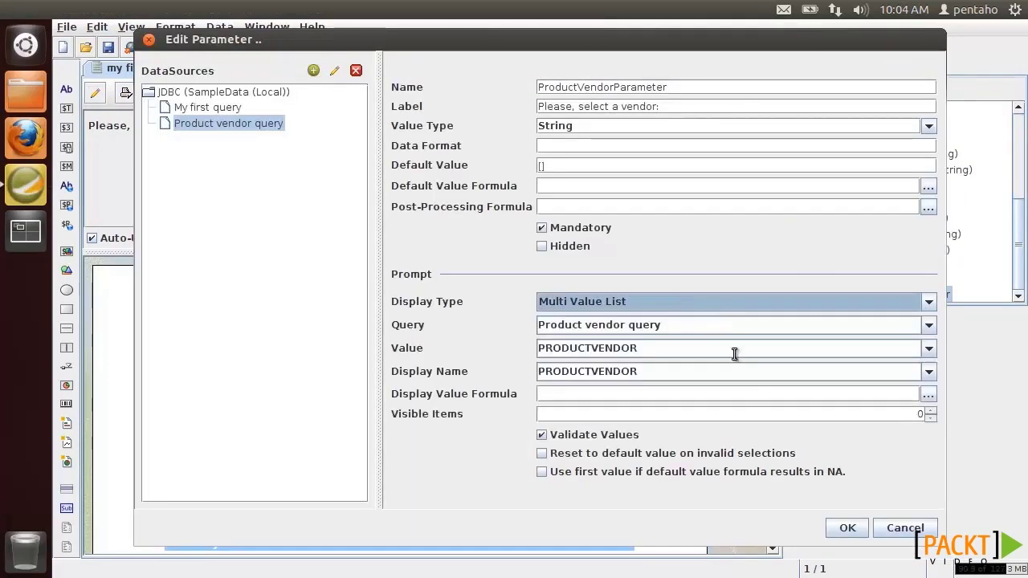
pyautogui.click(841, 534)
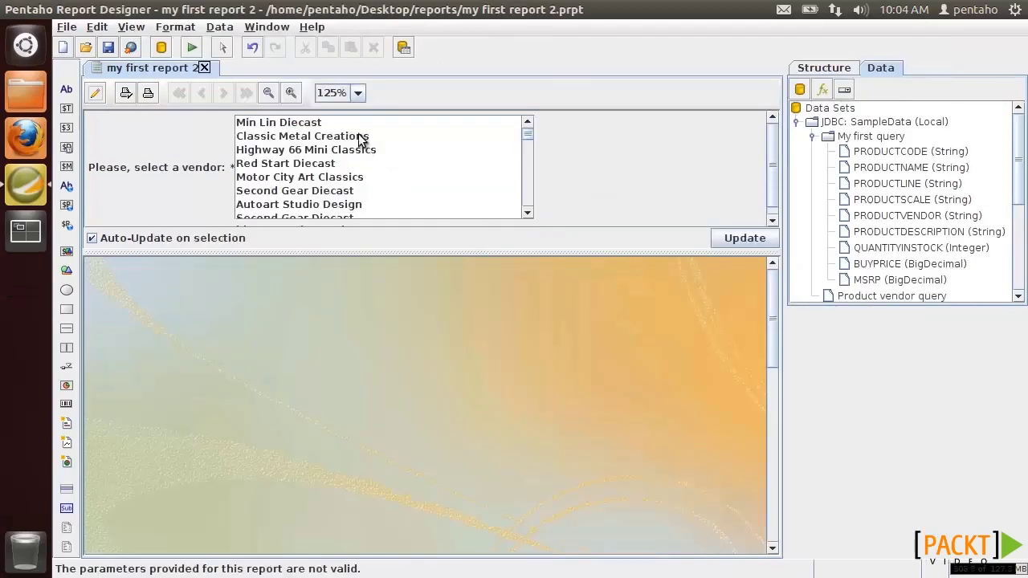
# Select Classic Metal Creations, Red Start Diecast and Second Gear Diecast together in the vendor list.
pyautogui.click(360, 138)
pyautogui.keyDown('ctrl'); pyautogui.click(351, 164); pyautogui.keyUp('ctrl')
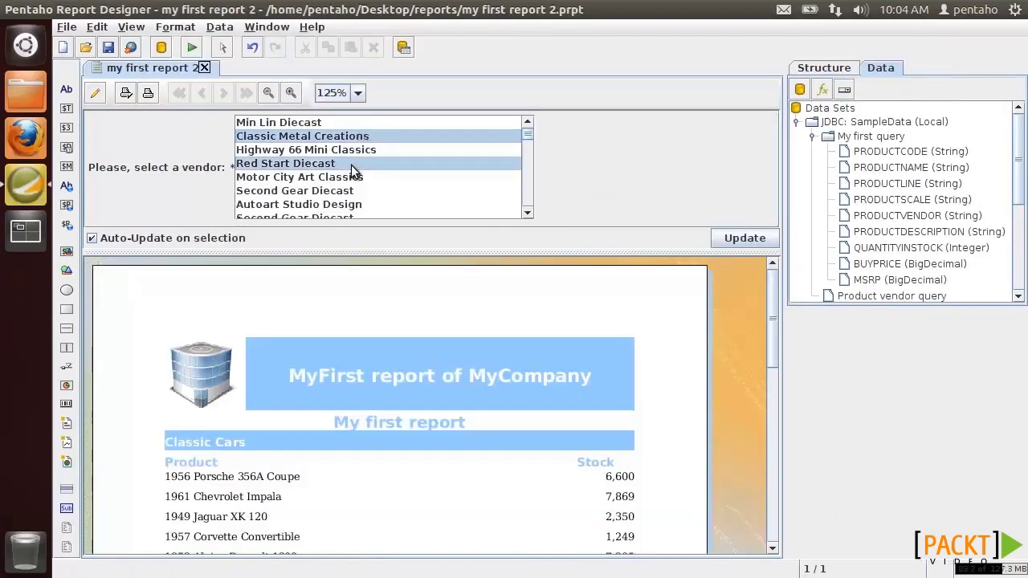
pyautogui.keyDown('ctrl'); pyautogui.click(350, 192); pyautogui.keyUp('ctrl')
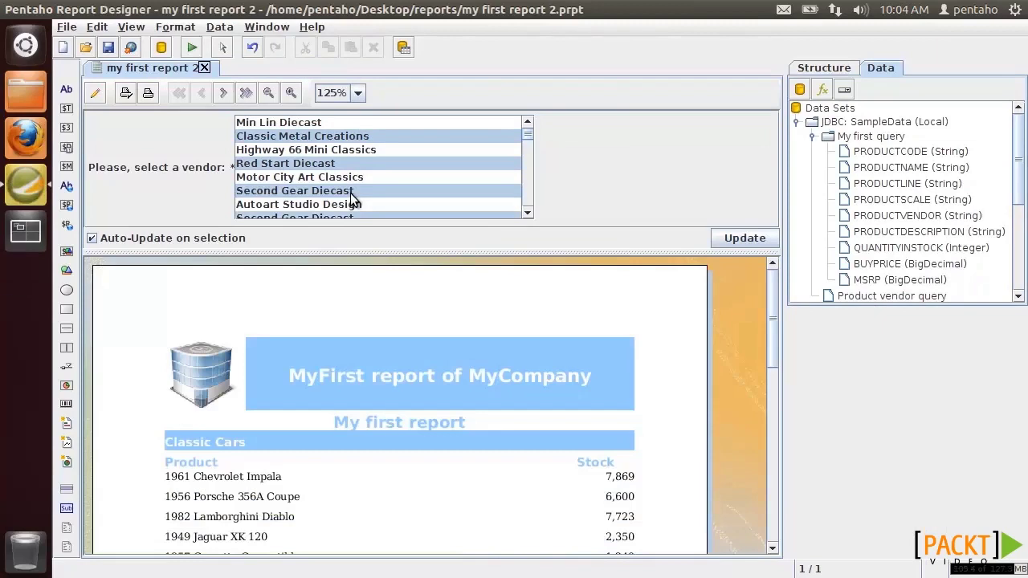